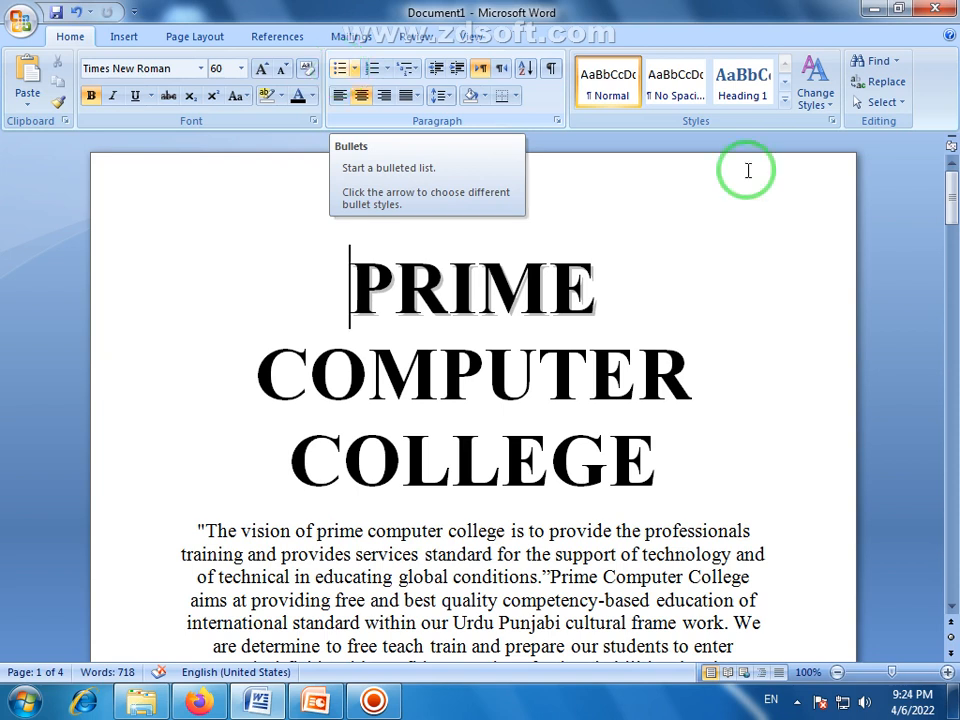
Make the ten lines of links under "Social Media Appointments" a bulleted list, then switch its bullets to the multicoloured cross style.
{"action": "left_click_drag", "start_coordinate": [951, 196], "coordinate": [950, 305]}
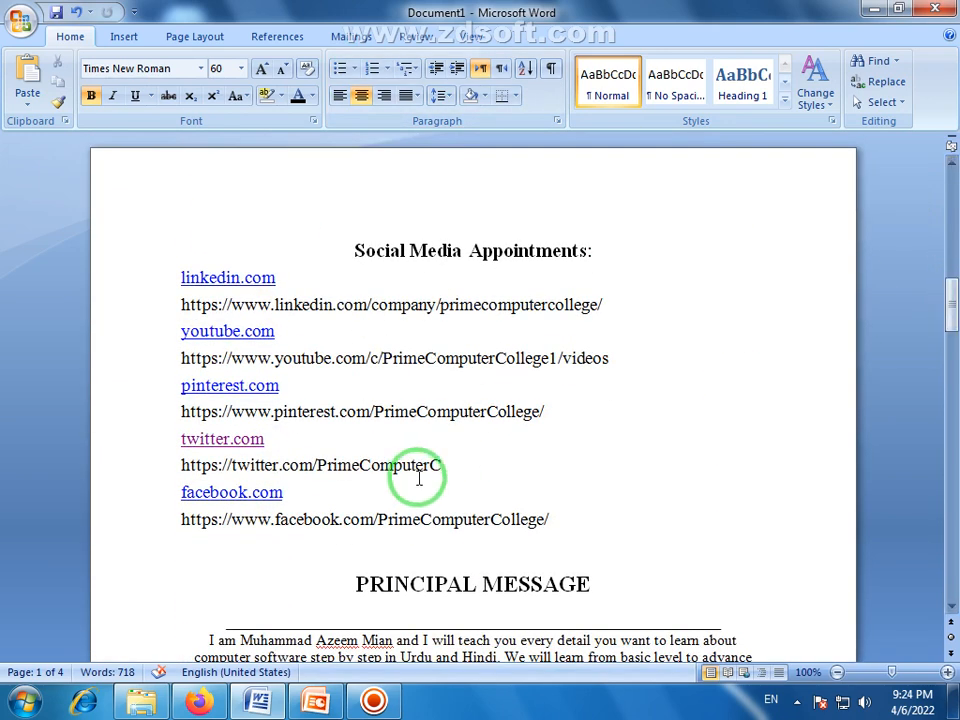
{"action": "left_click", "coordinate": [553, 522]}
{"action": "left_click_drag", "start_coordinate": [538, 525], "coordinate": [168, 284]}
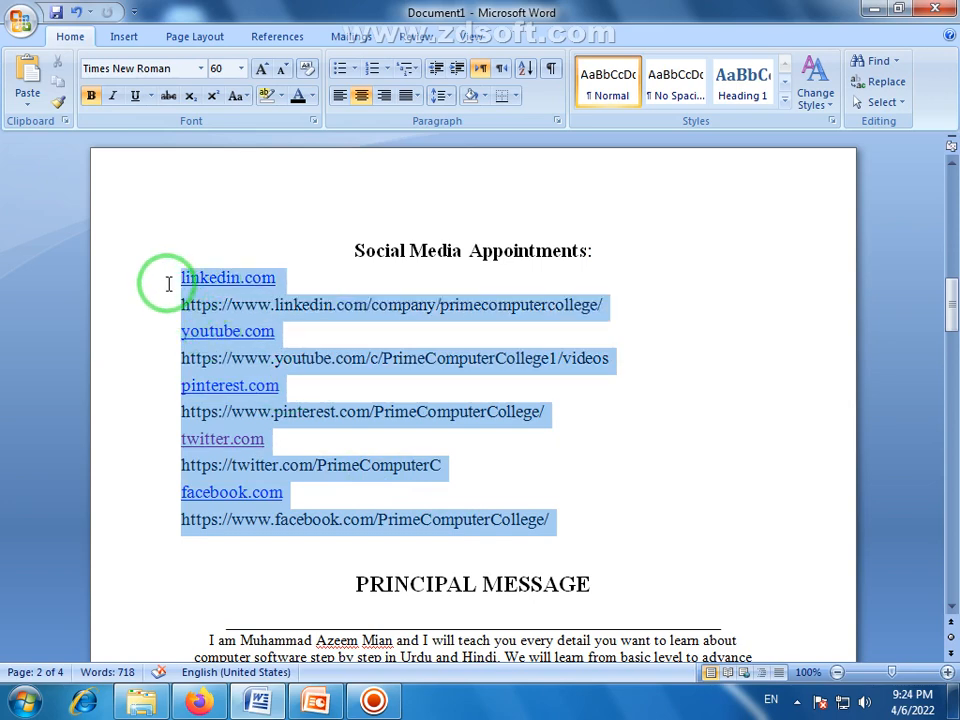
{"action": "left_click", "coordinate": [188, 303]}
{"action": "left_click_drag", "start_coordinate": [561, 519], "coordinate": [163, 279]}
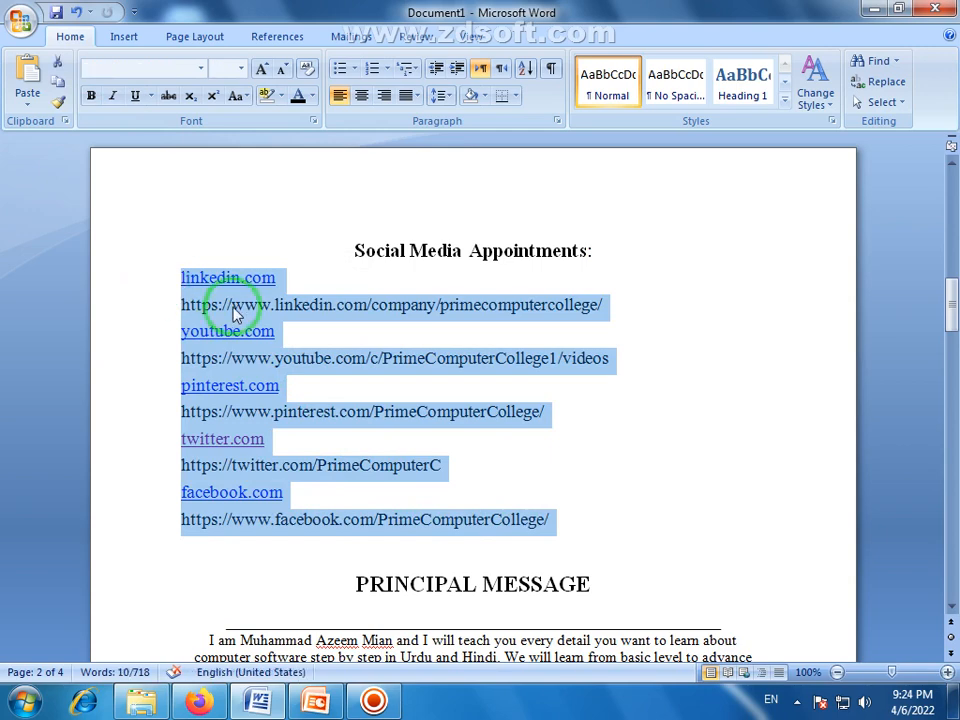
{"action": "left_click", "coordinate": [340, 72]}
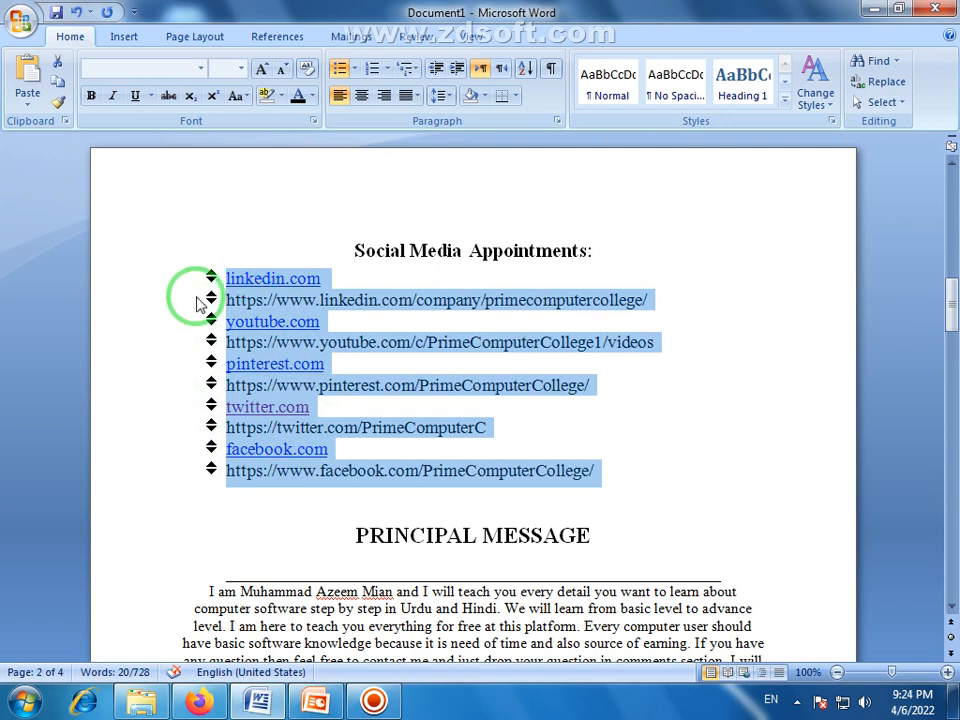
{"action": "left_click", "coordinate": [355, 70]}
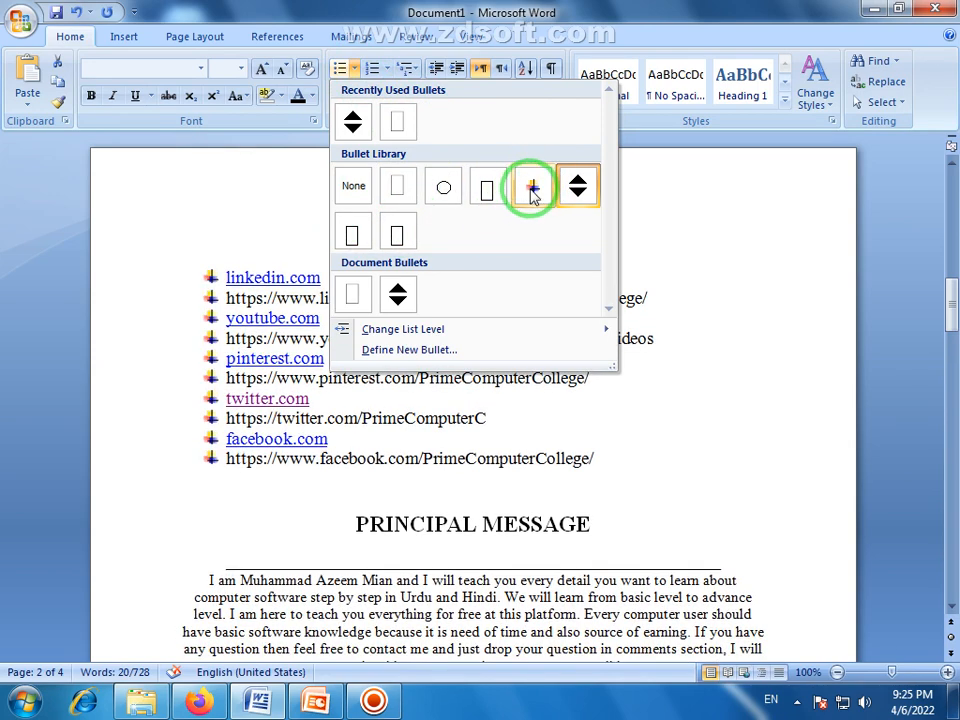
{"action": "left_click", "coordinate": [531, 191]}
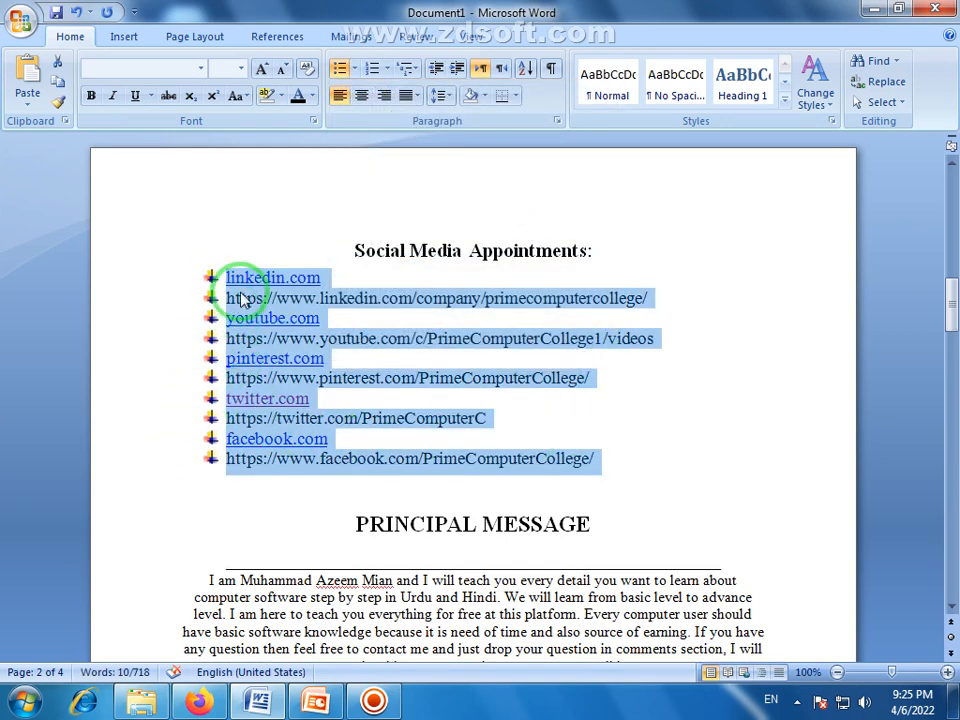
Start defining a new symbol bullet for the social media list and browse the characters of the MT Extra font.
{"action": "left_click", "coordinate": [354, 68]}
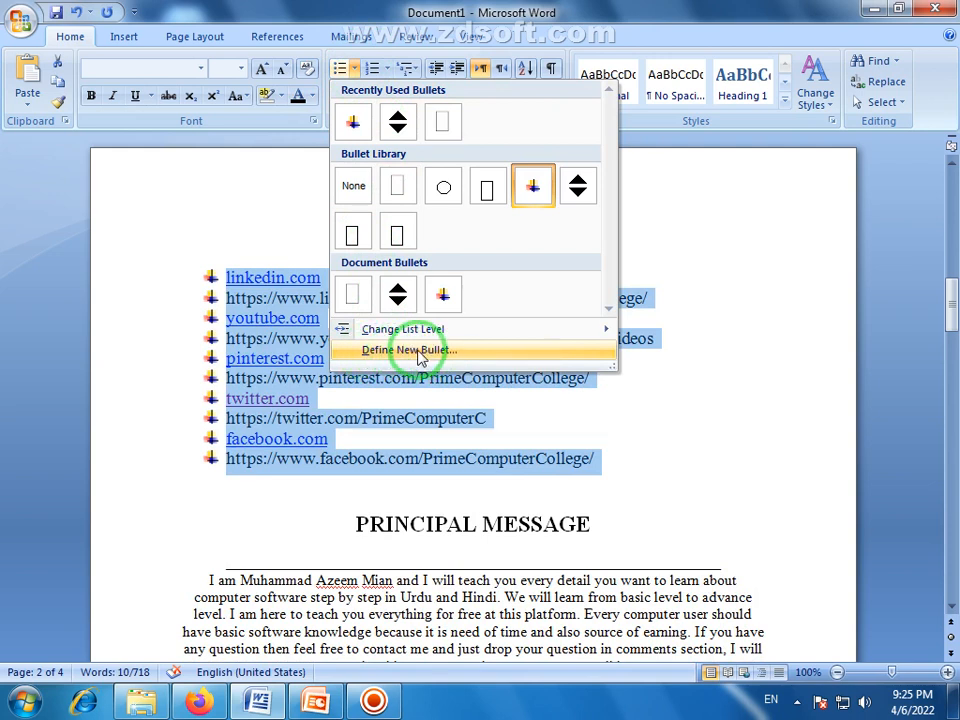
{"action": "left_click", "coordinate": [436, 351]}
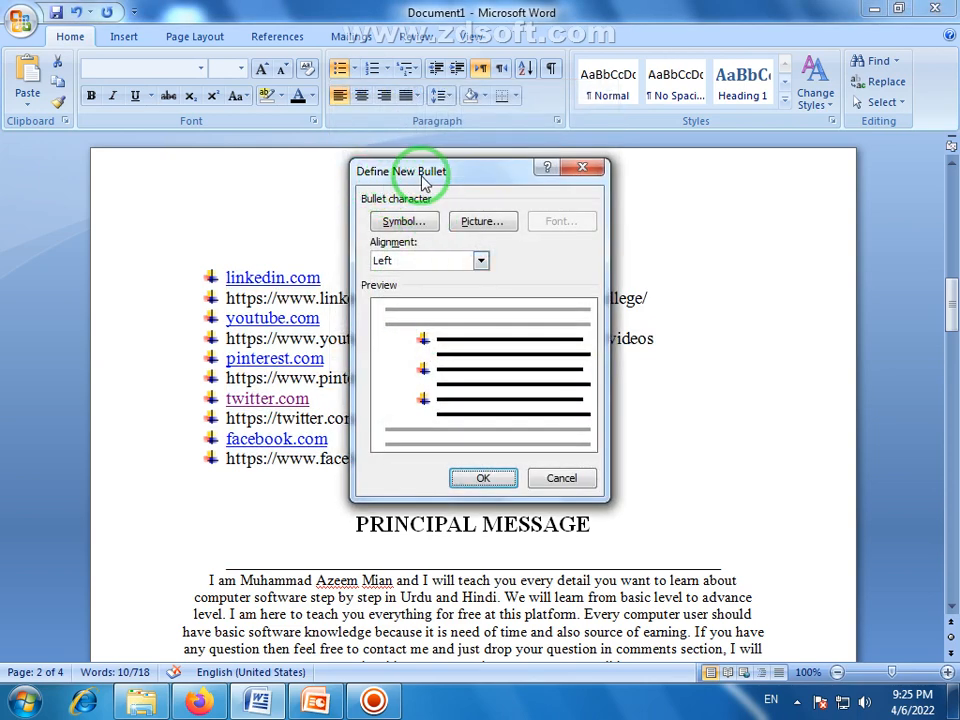
{"action": "left_click_drag", "start_coordinate": [455, 182], "coordinate": [621, 185]}
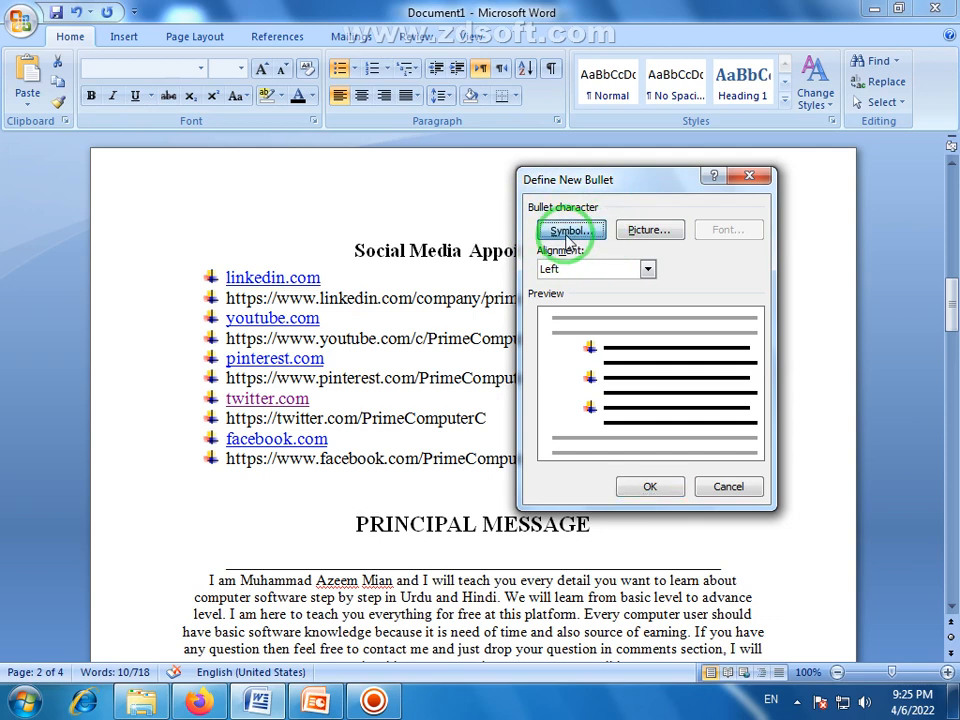
{"action": "left_click", "coordinate": [567, 236]}
{"action": "left_click", "coordinate": [705, 246]}
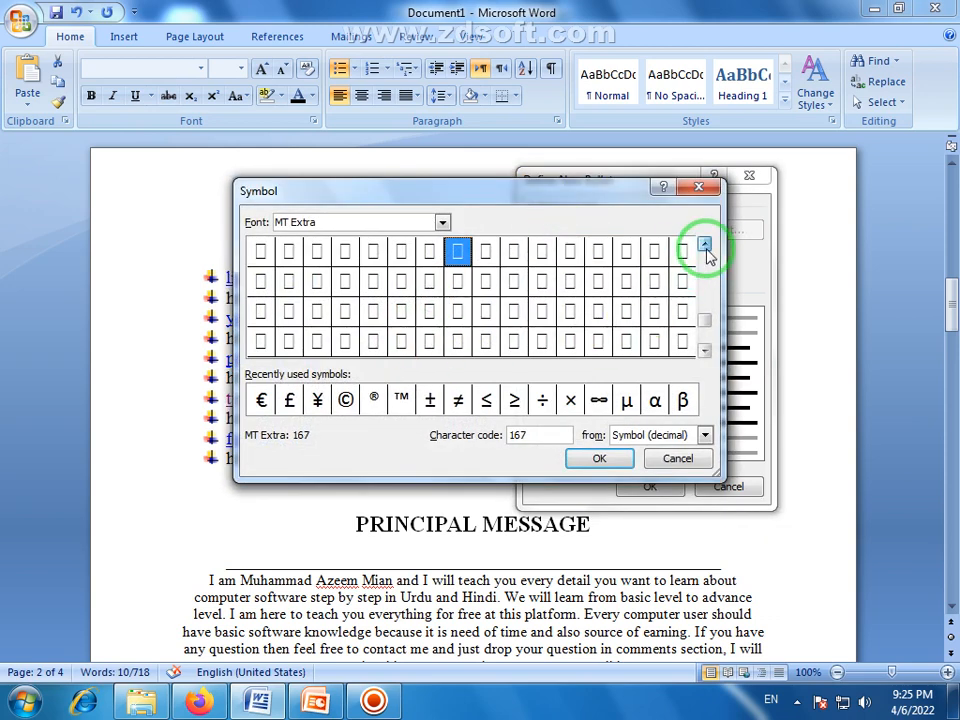
{"action": "left_click", "coordinate": [705, 246]}
{"action": "left_click", "coordinate": [705, 246]}
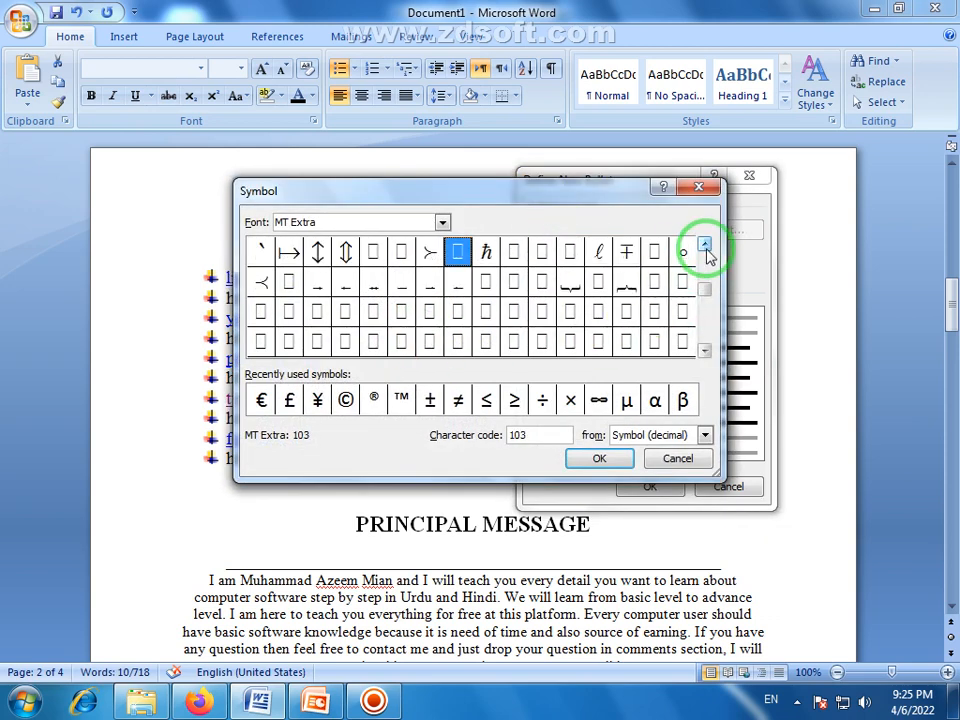
{"action": "left_click", "coordinate": [705, 246]}
{"action": "left_click", "coordinate": [705, 246]}
{"action": "left_click", "coordinate": [705, 246]}
{"action": "left_click", "coordinate": [705, 246]}
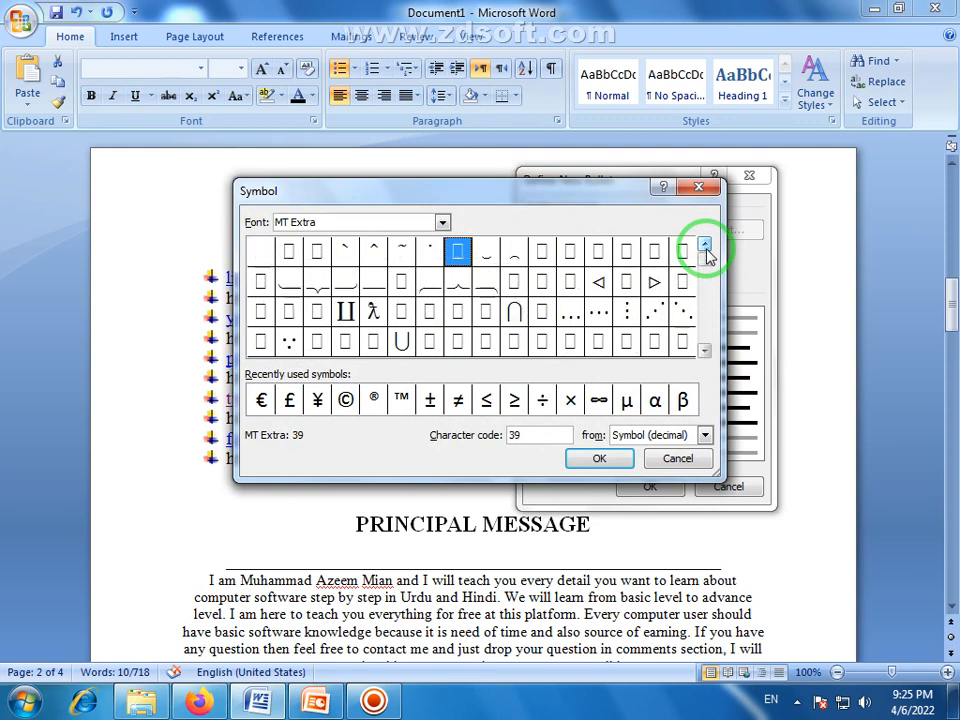
{"action": "left_click", "coordinate": [705, 350]}
{"action": "left_click", "coordinate": [705, 350]}
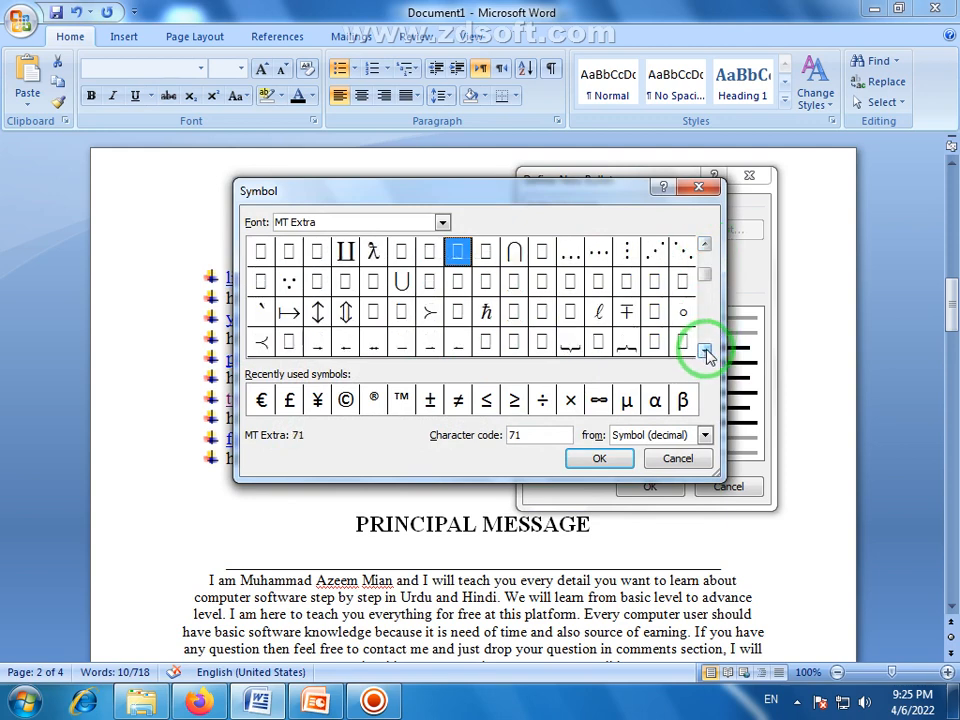
{"action": "left_click", "coordinate": [705, 350]}
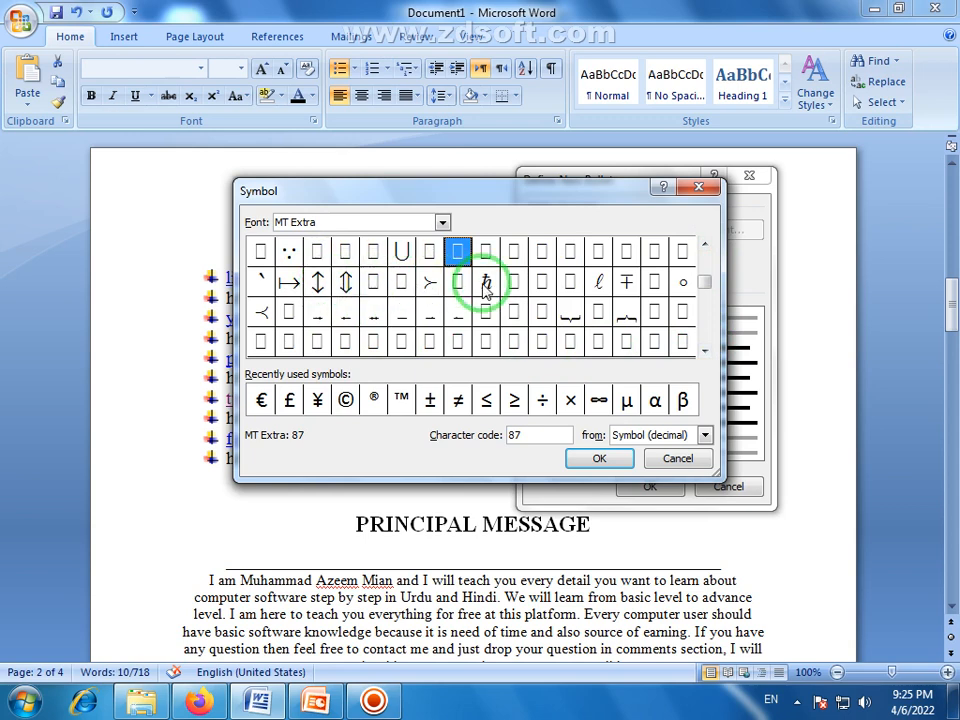
Define the @ character from the MS UI Gothic font as the bullet for the social media list.
{"action": "left_click", "coordinate": [442, 222]}
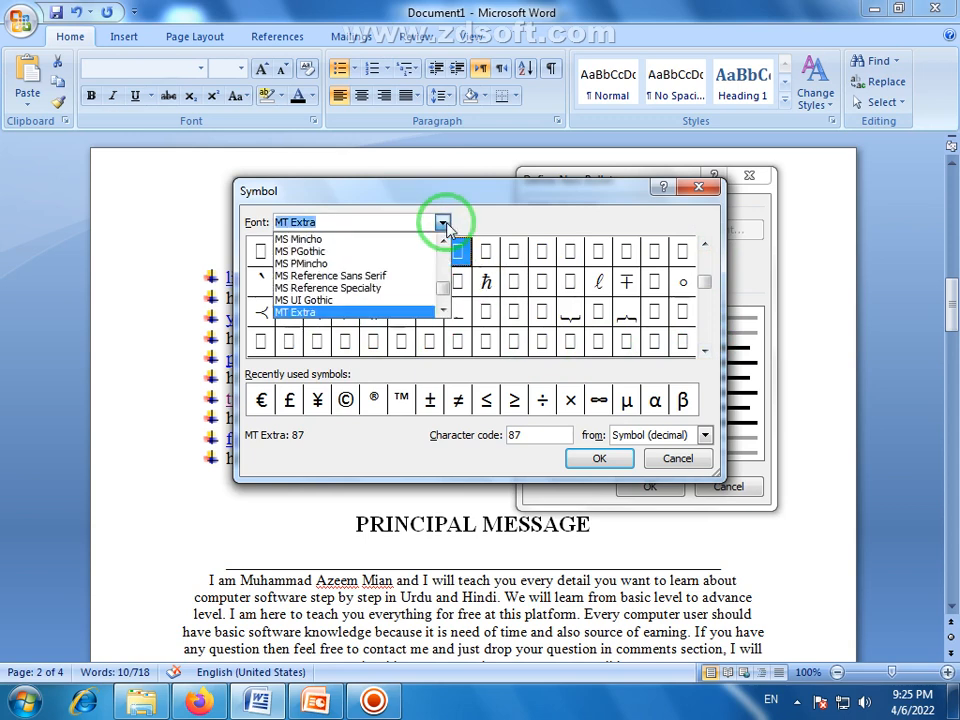
{"action": "left_click", "coordinate": [398, 300]}
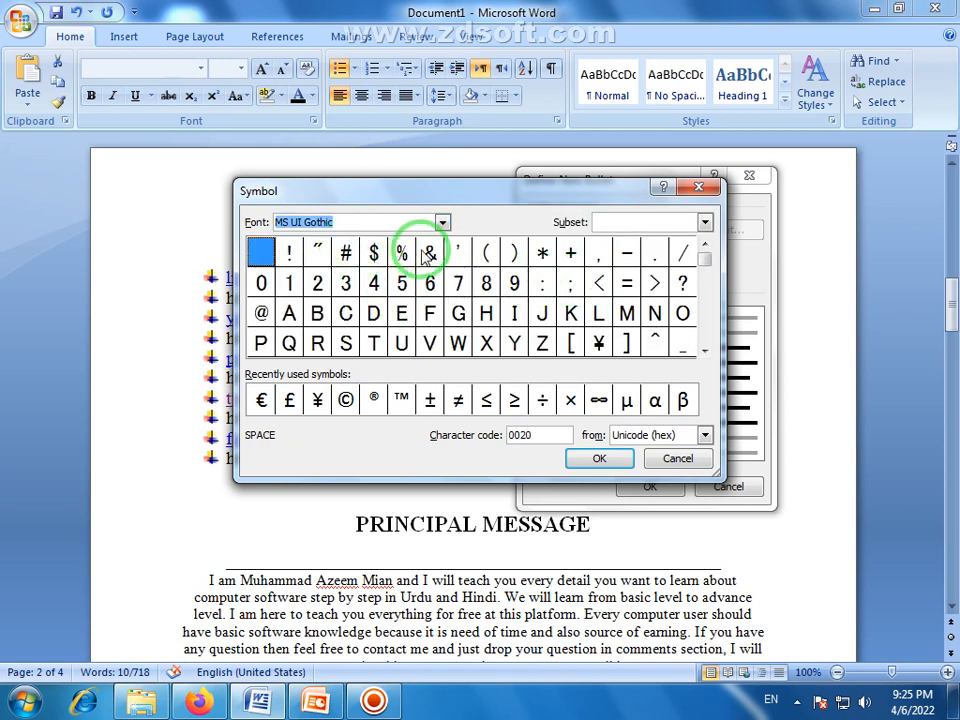
{"action": "left_click", "coordinate": [259, 314]}
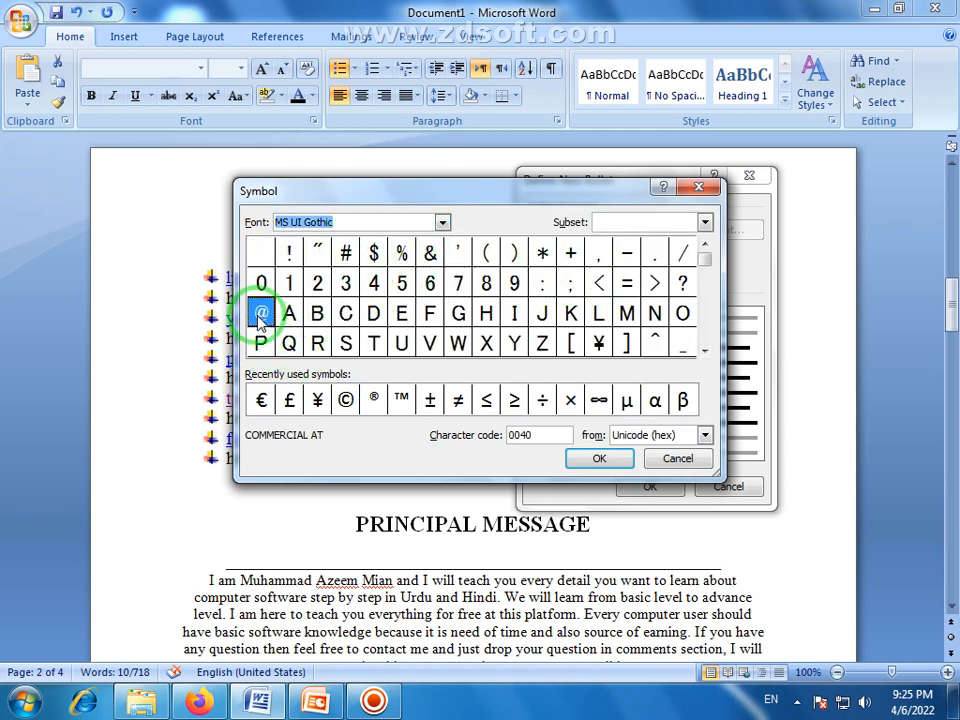
{"action": "left_click", "coordinate": [597, 459]}
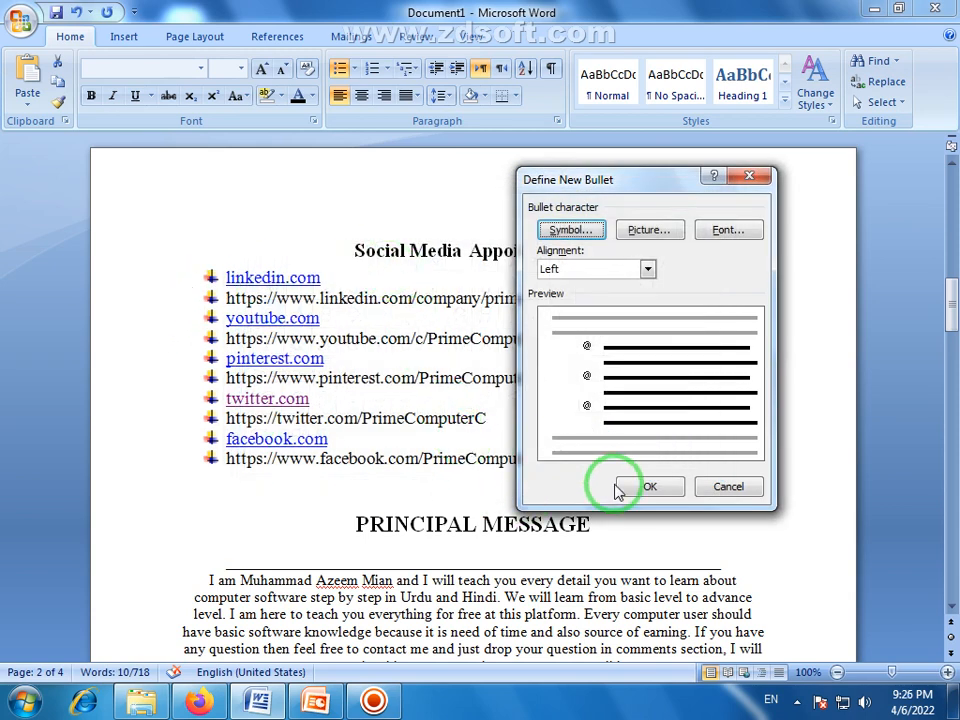
{"action": "left_click", "coordinate": [650, 486]}
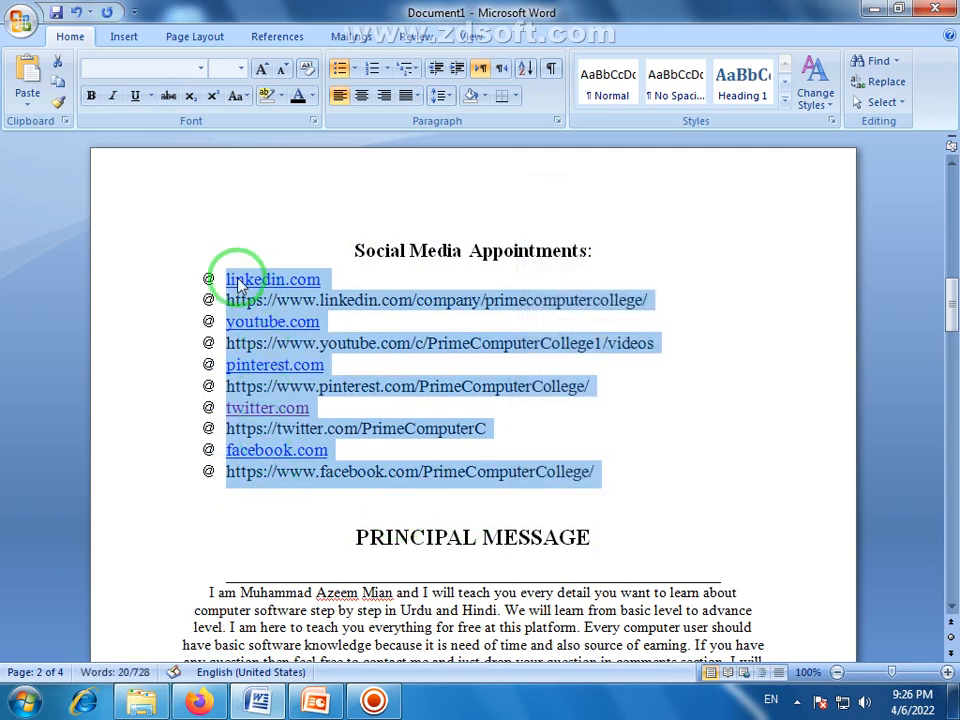
Define a new picture bullet for the social media list using the purple crosshair circle image.
{"action": "left_click", "coordinate": [356, 72]}
{"action": "left_click", "coordinate": [379, 349]}
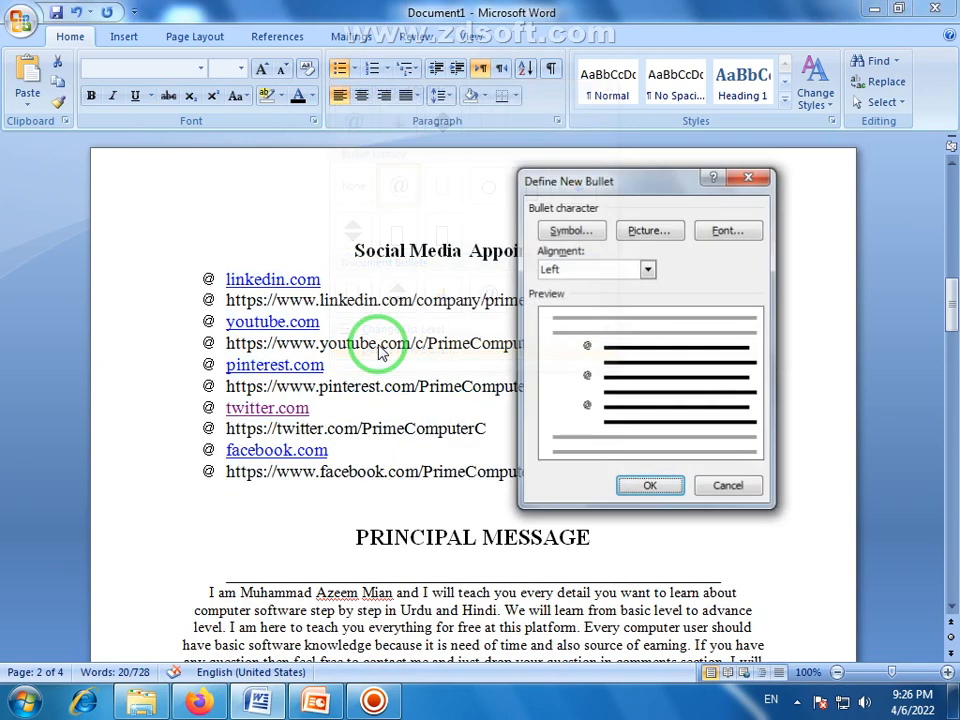
{"action": "left_click", "coordinate": [566, 234]}
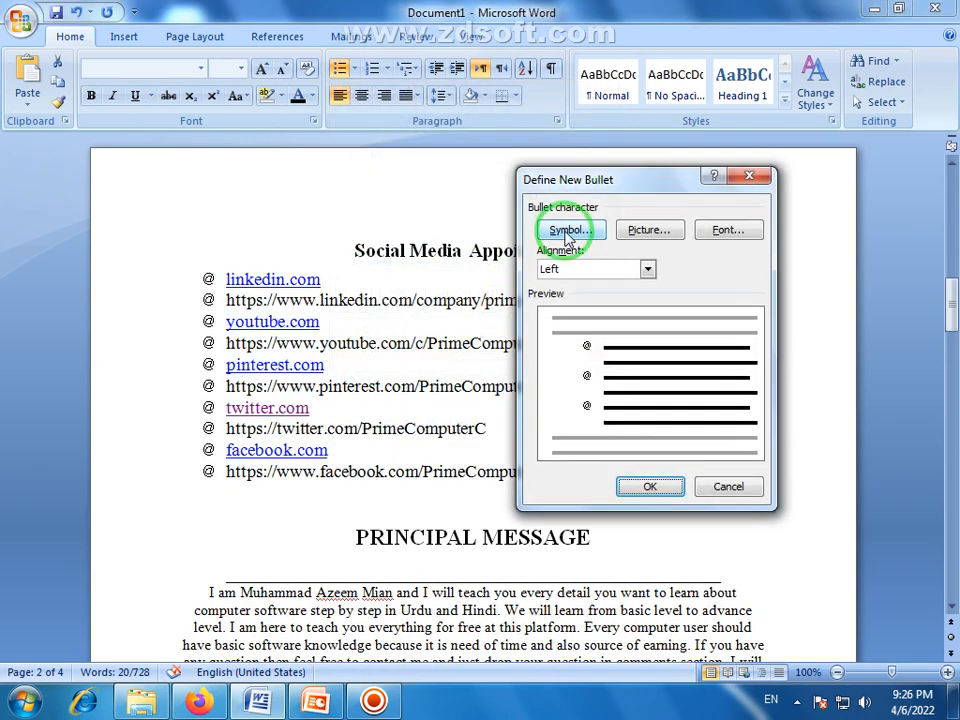
{"action": "left_click", "coordinate": [662, 232]}
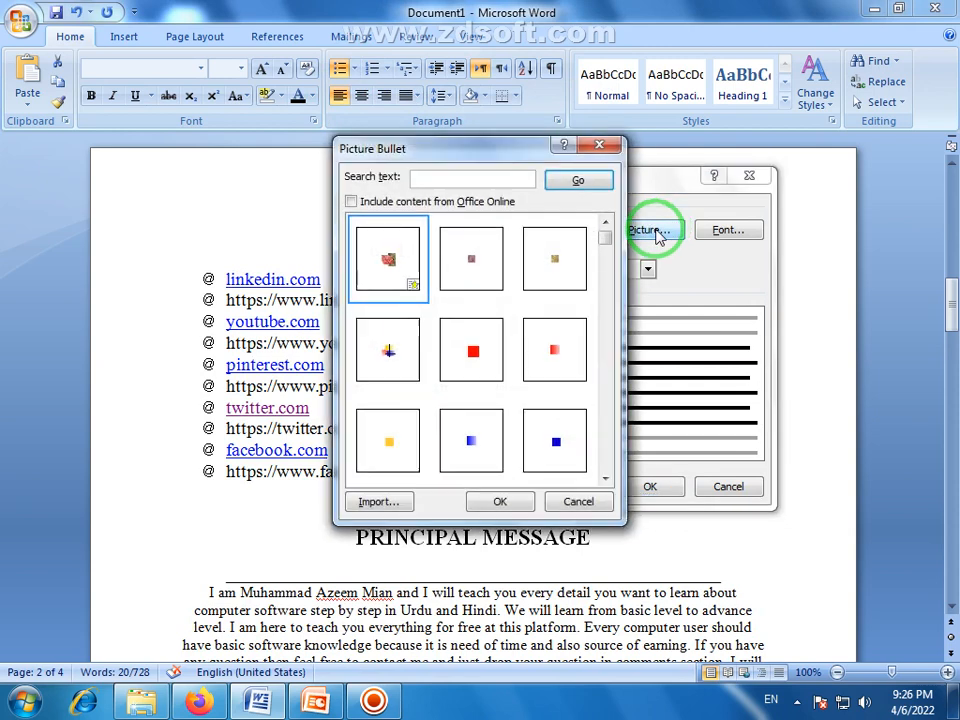
{"action": "left_click", "coordinate": [605, 479]}
{"action": "left_click", "coordinate": [605, 479]}
{"action": "left_click", "coordinate": [605, 479]}
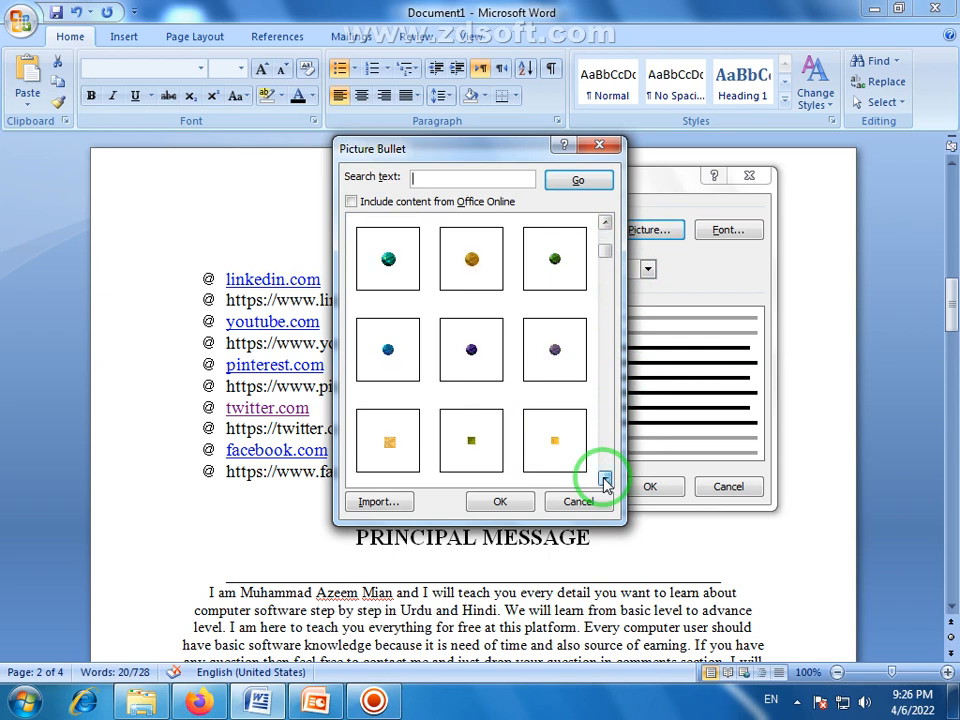
{"action": "left_click", "coordinate": [605, 479]}
{"action": "left_click", "coordinate": [605, 479]}
{"action": "left_click", "coordinate": [605, 479]}
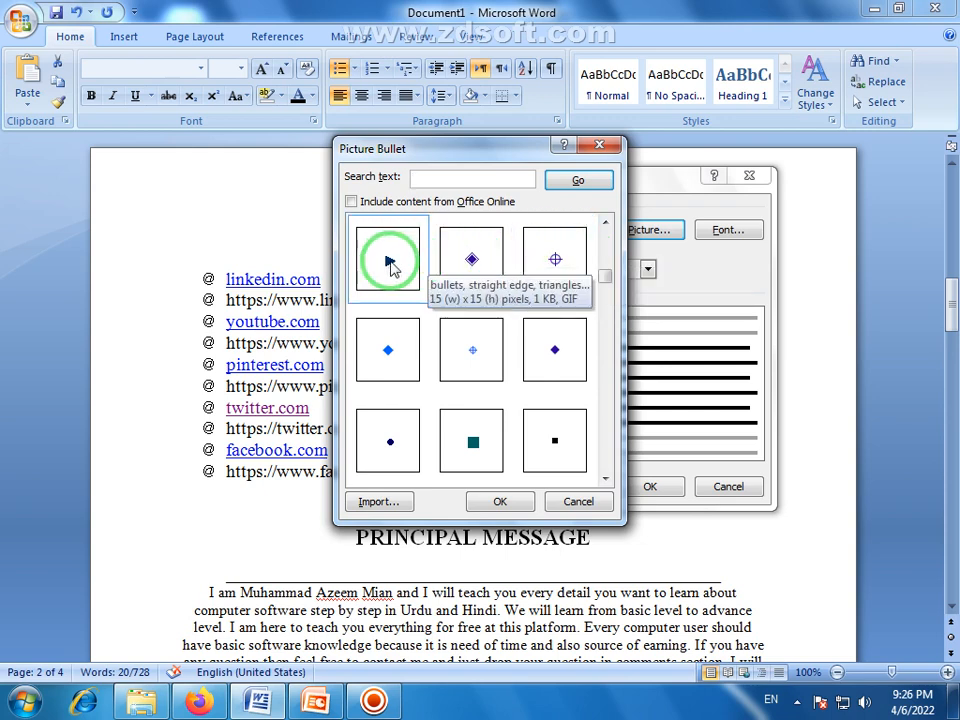
{"action": "left_click", "coordinate": [553, 259]}
{"action": "left_click", "coordinate": [513, 499]}
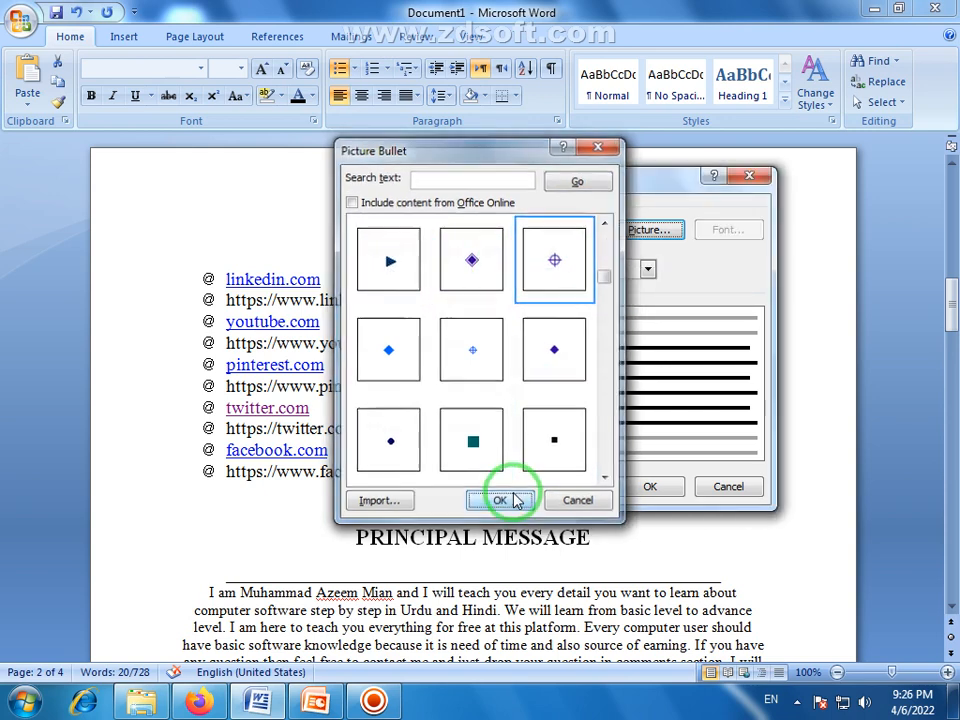
{"action": "left_click", "coordinate": [641, 485]}
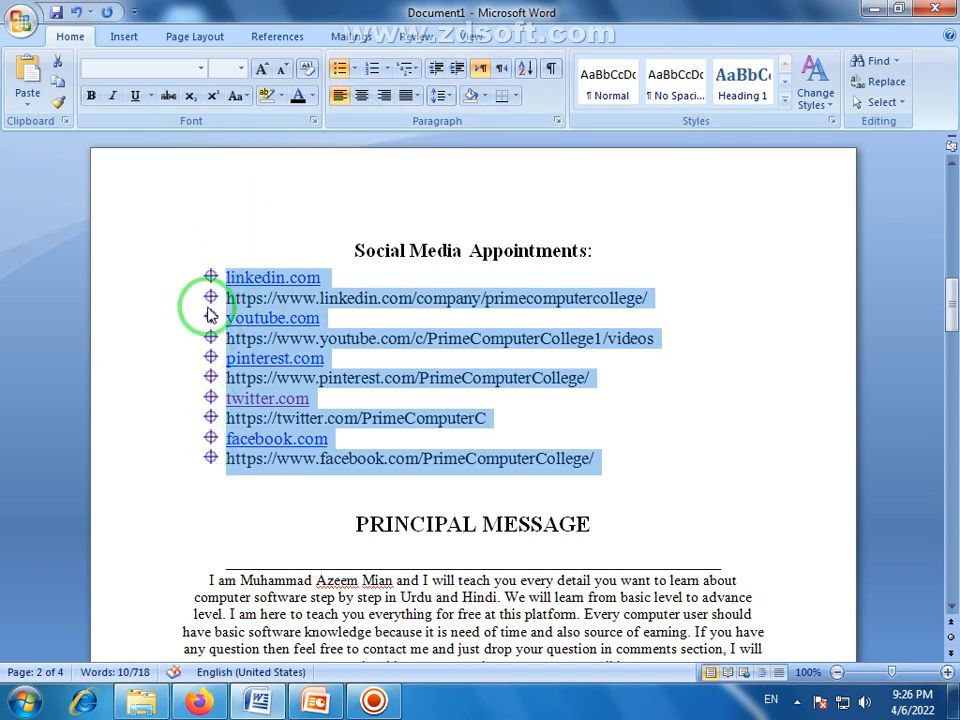
Examine the picture import and symbol choices available for defining a new bullet, and close the dialogs without applying them.
{"action": "left_click", "coordinate": [354, 69]}
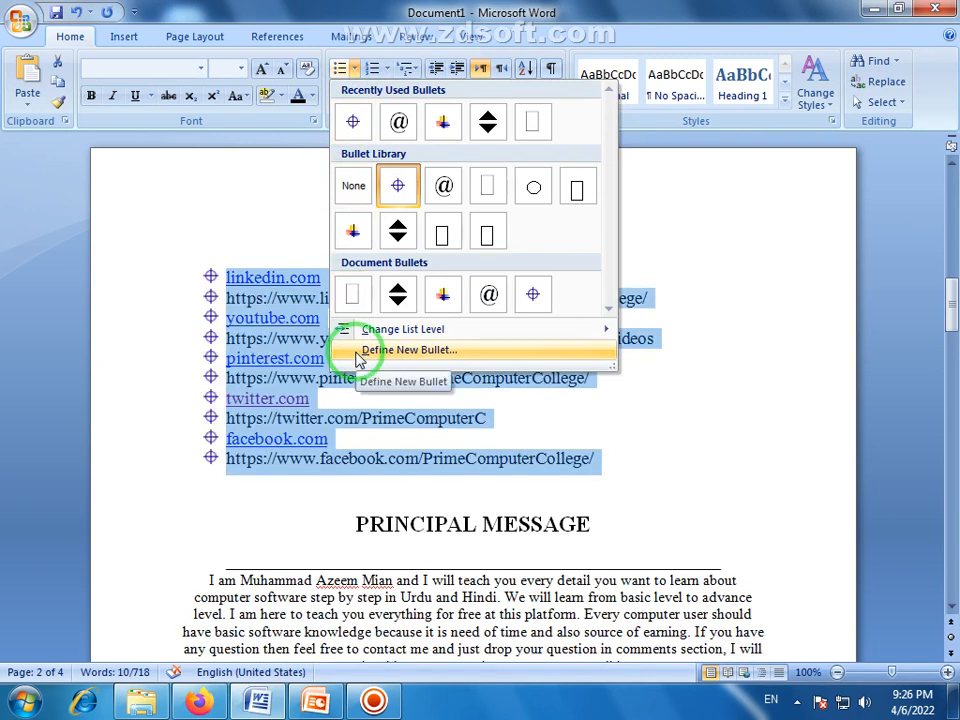
{"action": "left_click", "coordinate": [431, 352]}
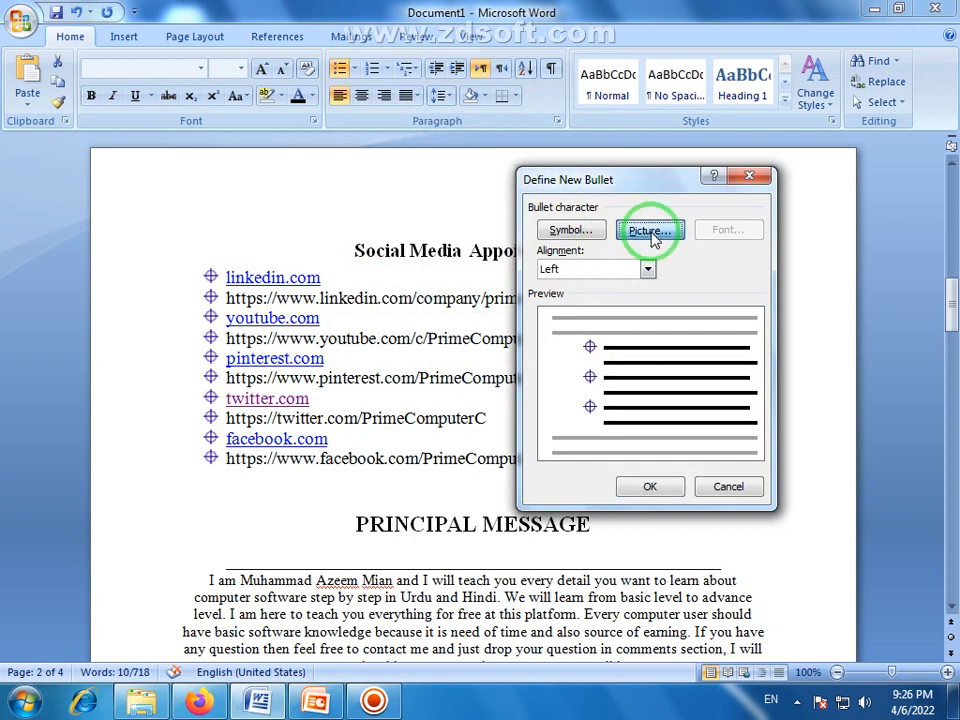
{"action": "left_click", "coordinate": [650, 231]}
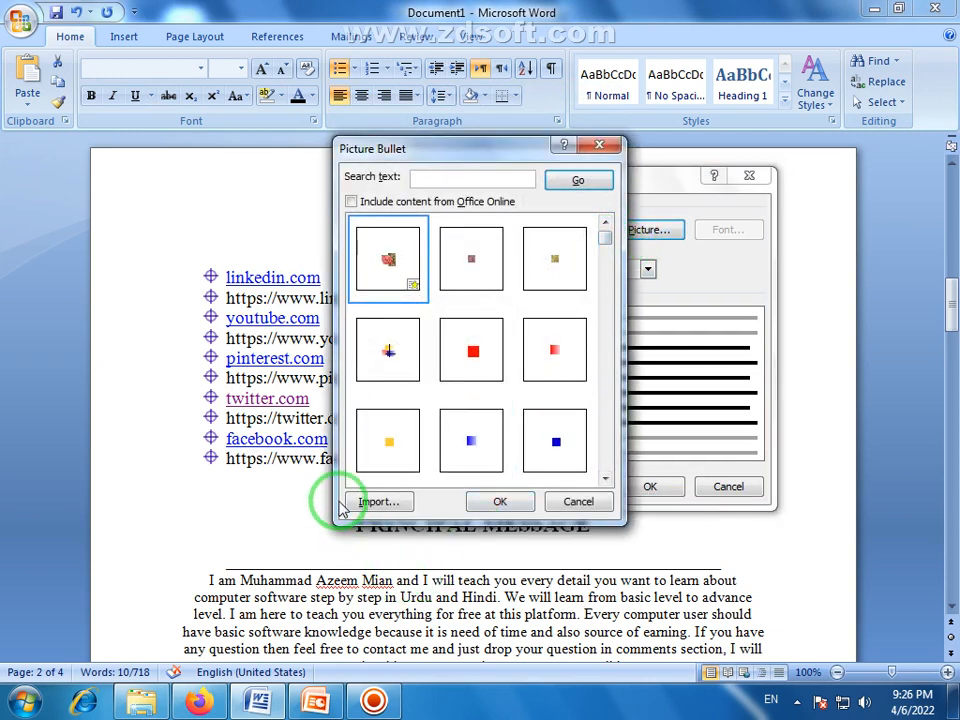
{"action": "left_click", "coordinate": [395, 507]}
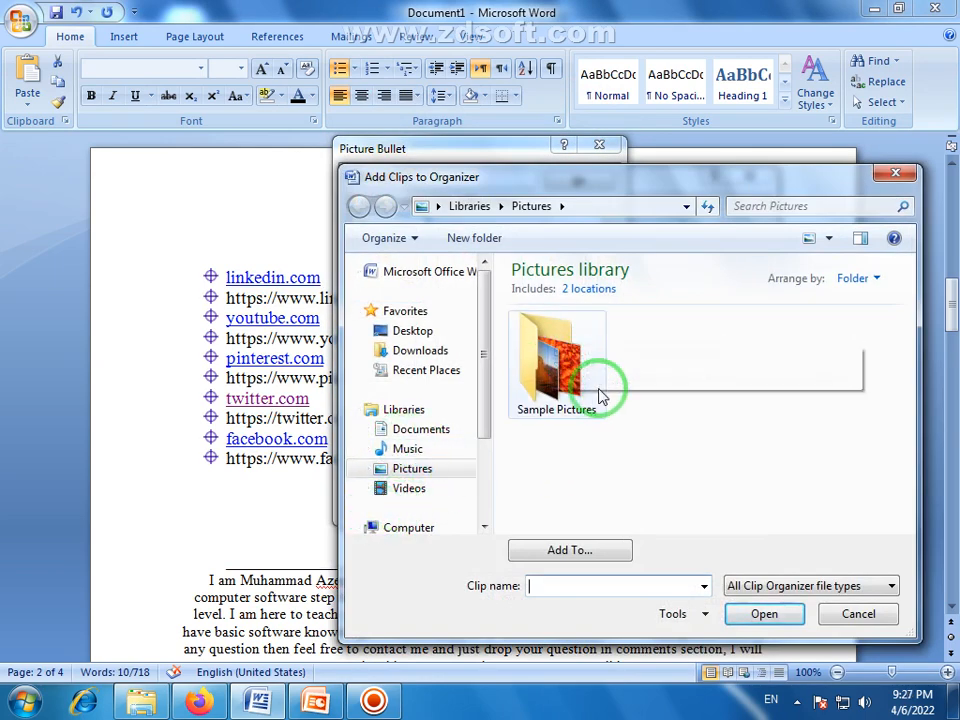
{"action": "left_click", "coordinate": [858, 614]}
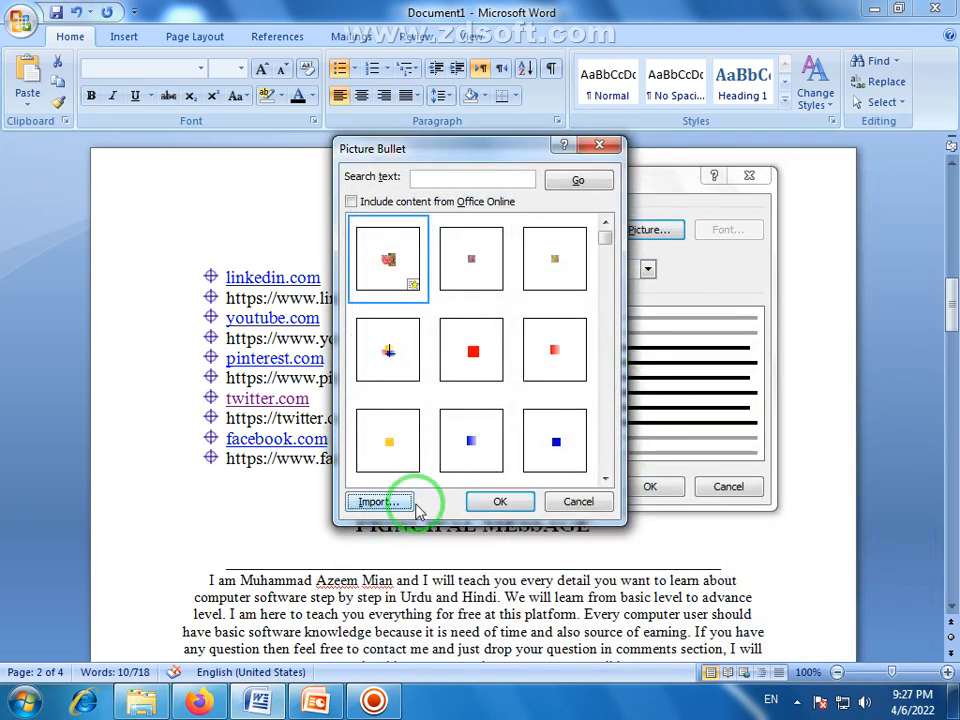
{"action": "left_click", "coordinate": [560, 508]}
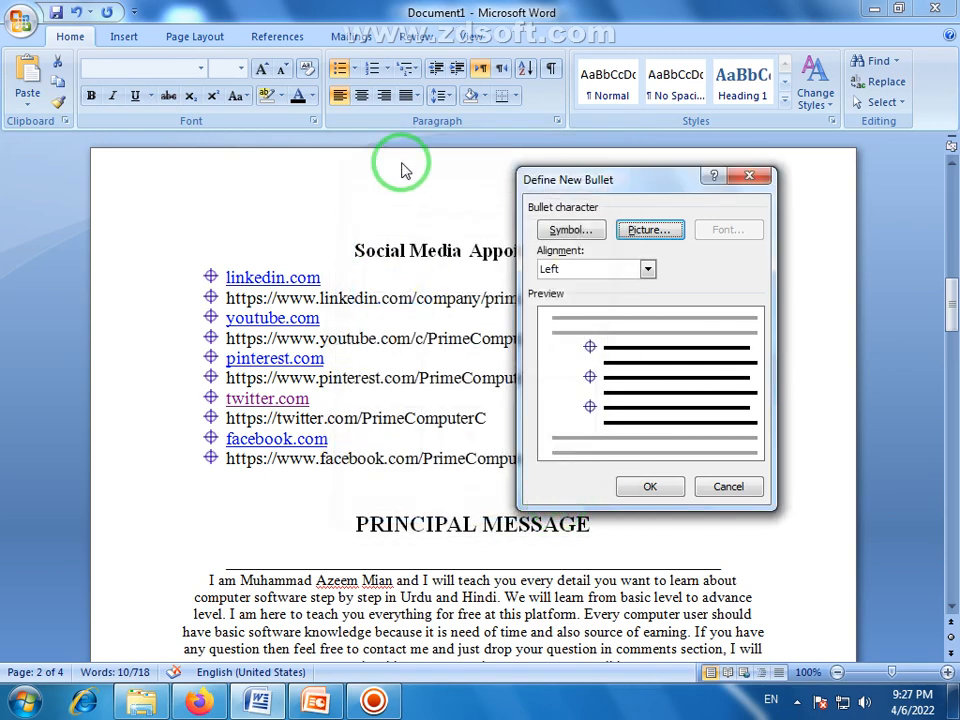
{"action": "left_click", "coordinate": [590, 234]}
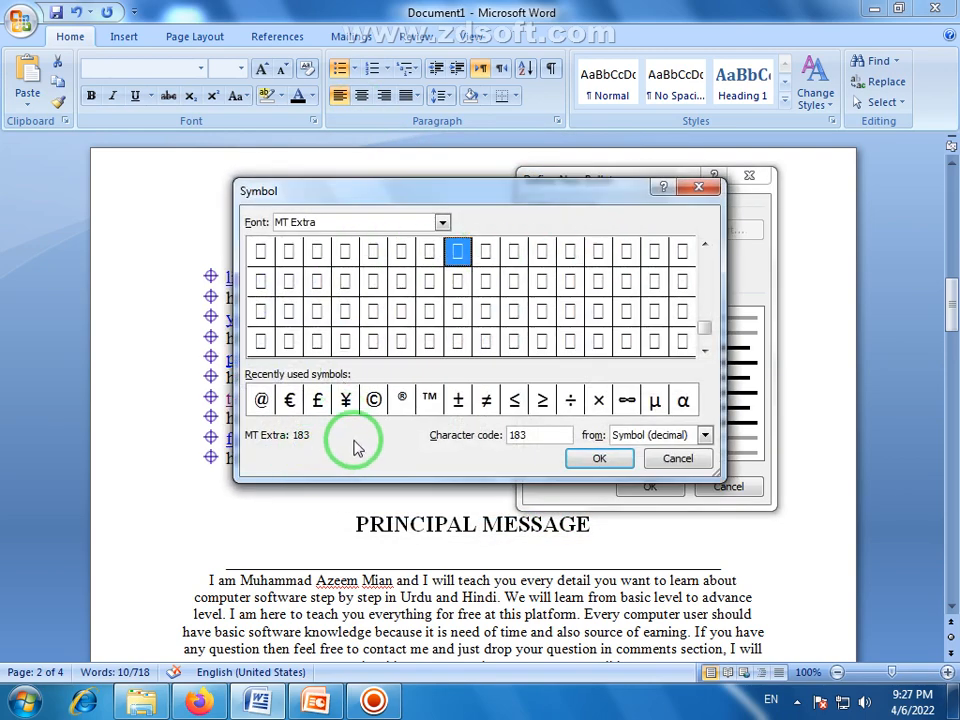
{"action": "left_click", "coordinate": [676, 462]}
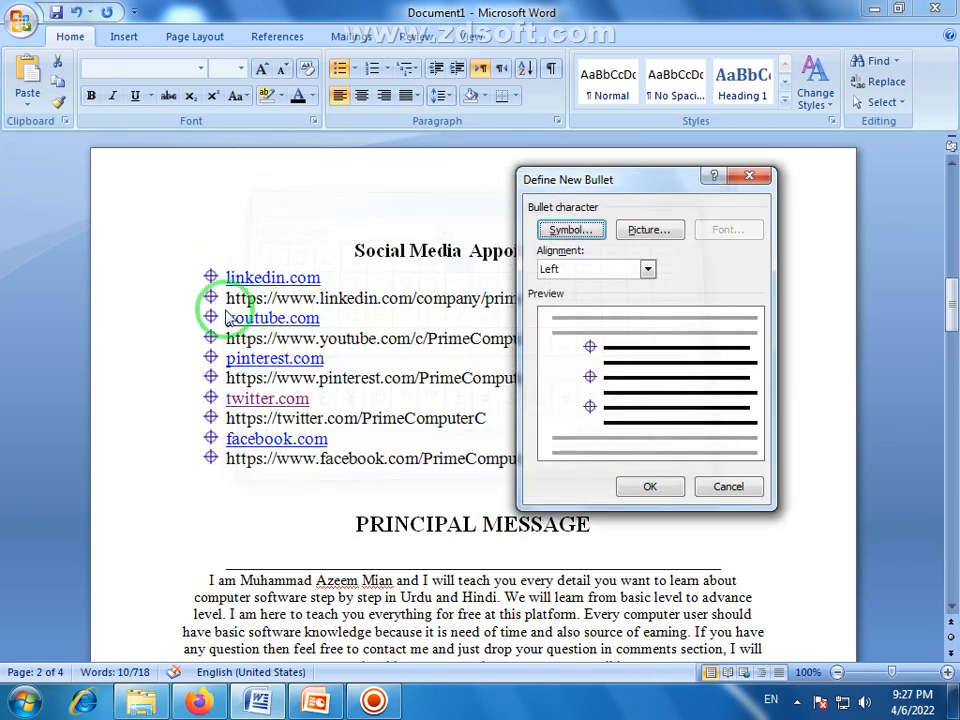
{"action": "left_click", "coordinate": [729, 487]}
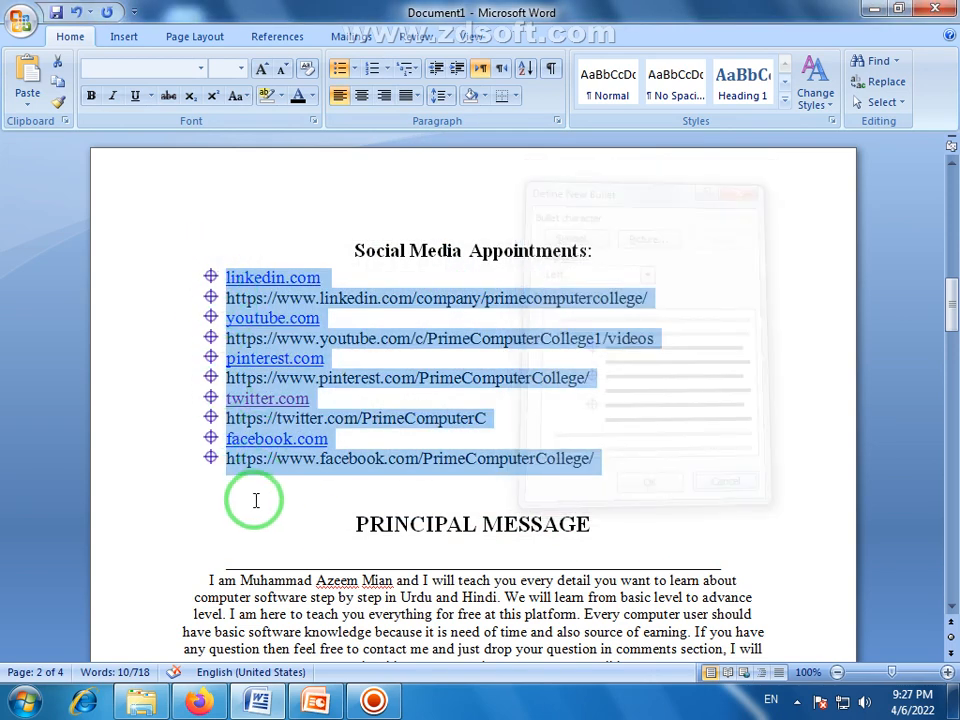